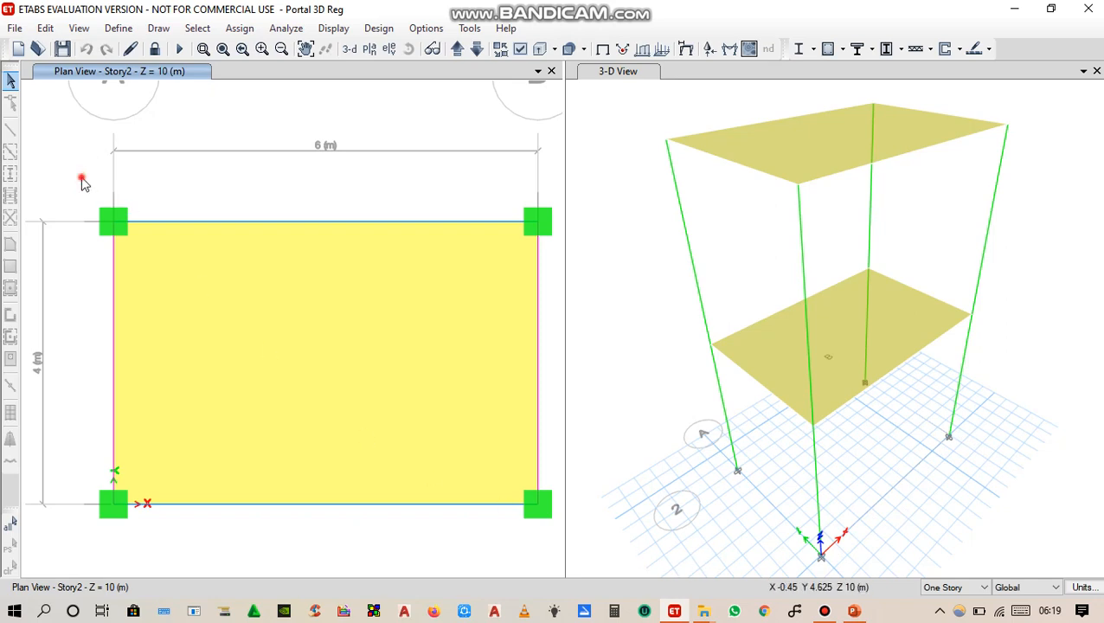
{"action": "left_click_drag", "start_coordinate": [82, 184], "coordinate": [178, 275]}
{"action": "left_click_drag", "start_coordinate": [85, 441], "coordinate": [208, 567]}
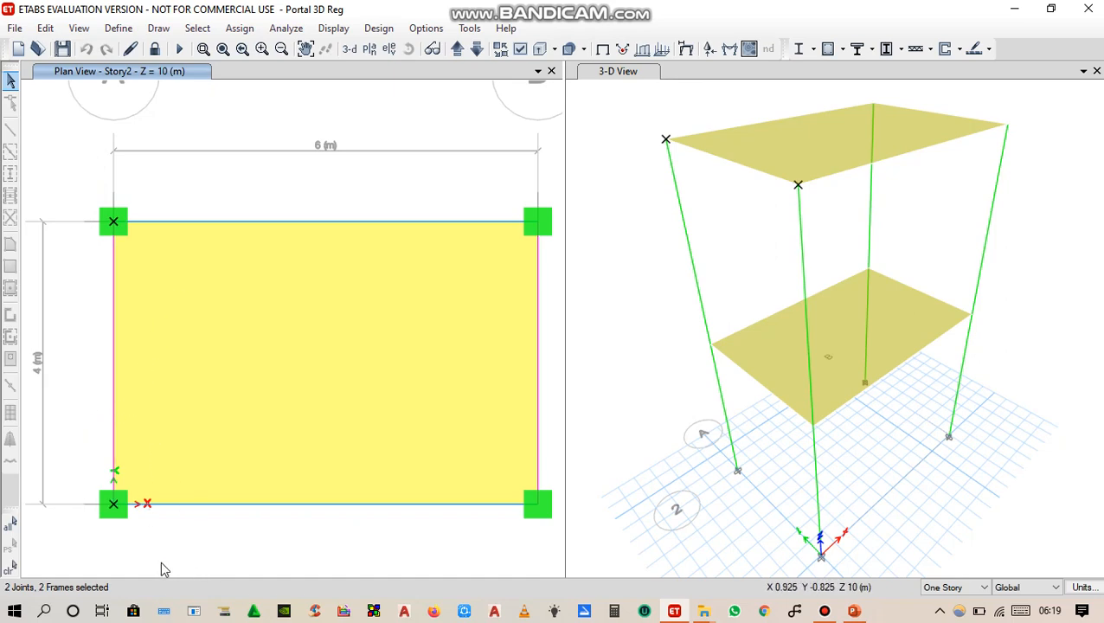
{"action": "left_click", "coordinate": [8, 571]}
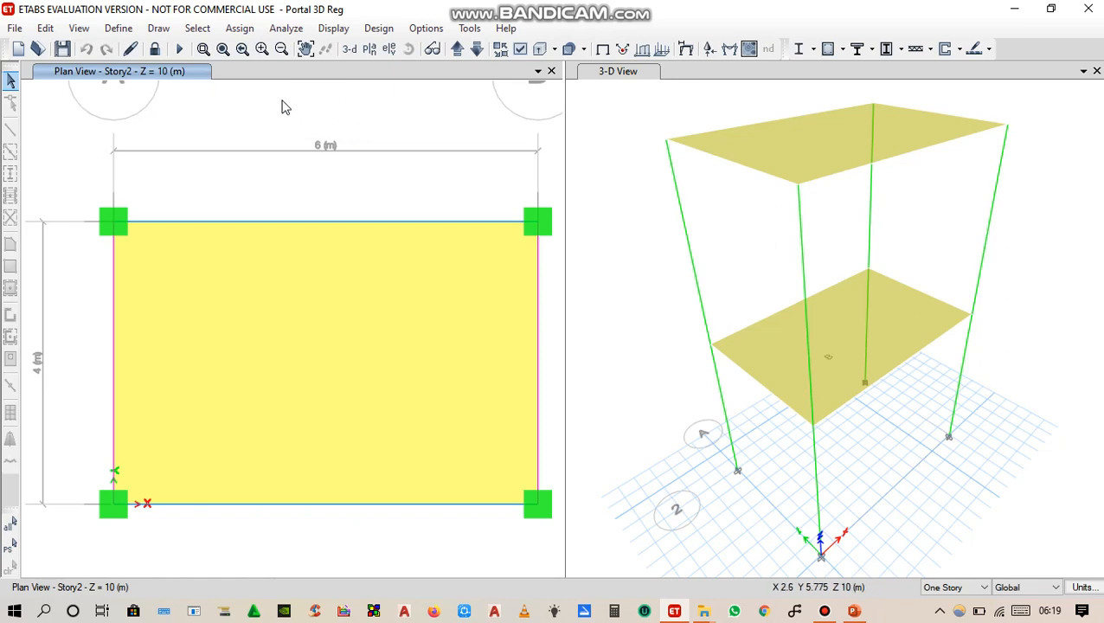
- Inspect the model's story and grid system data and close it without making changes
{"action": "right_click", "coordinate": [353, 140]}
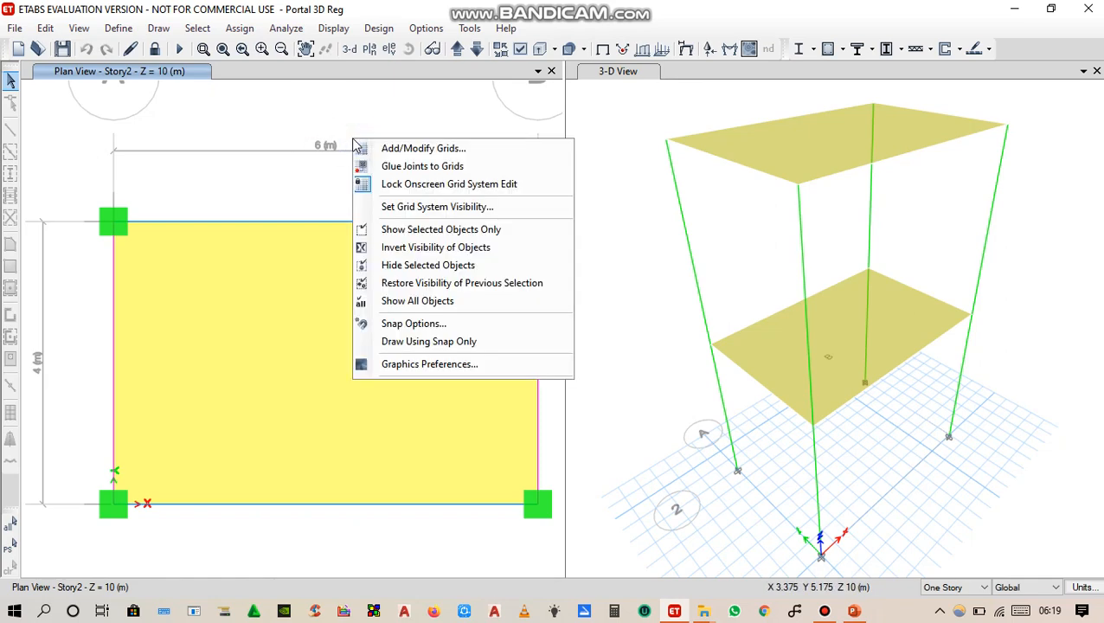
{"action": "left_click", "coordinate": [517, 151]}
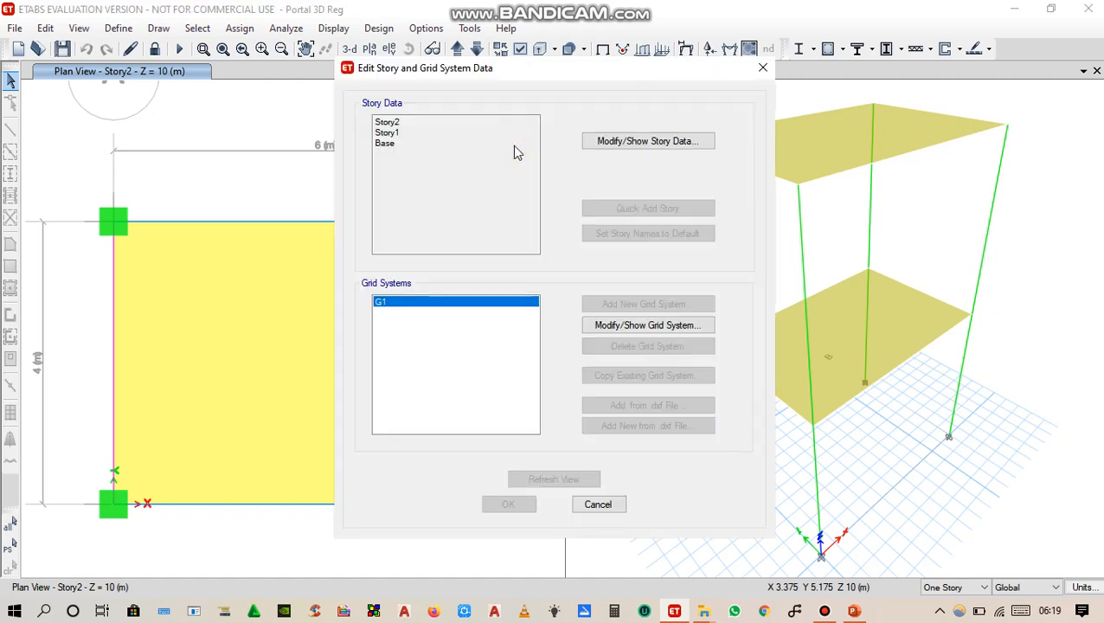
{"action": "left_click", "coordinate": [762, 68]}
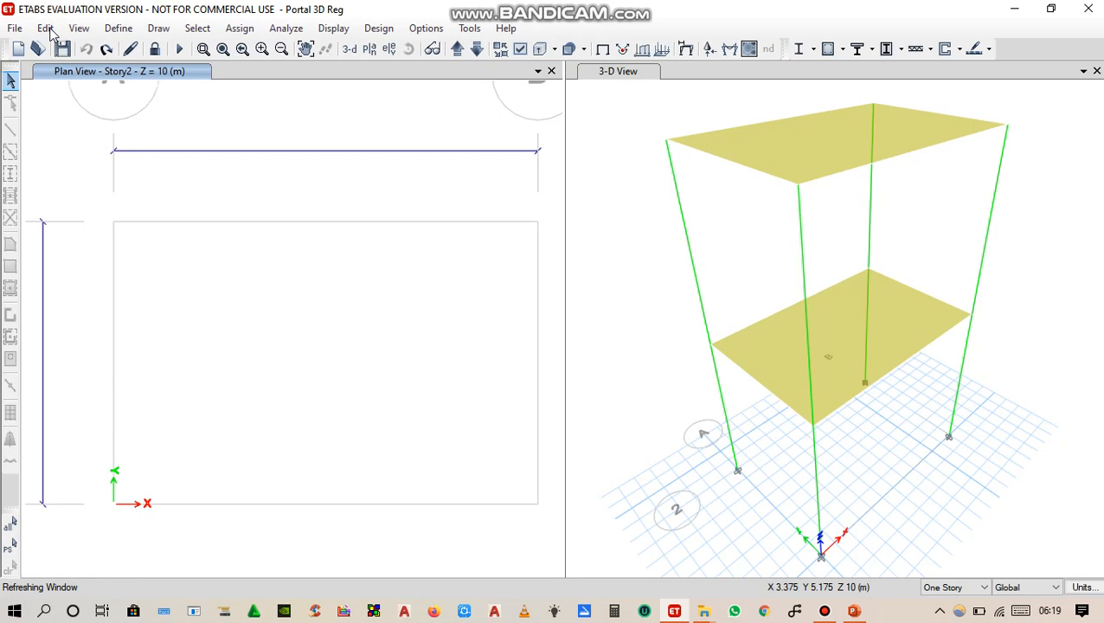
{"action": "left_click", "coordinate": [46, 29]}
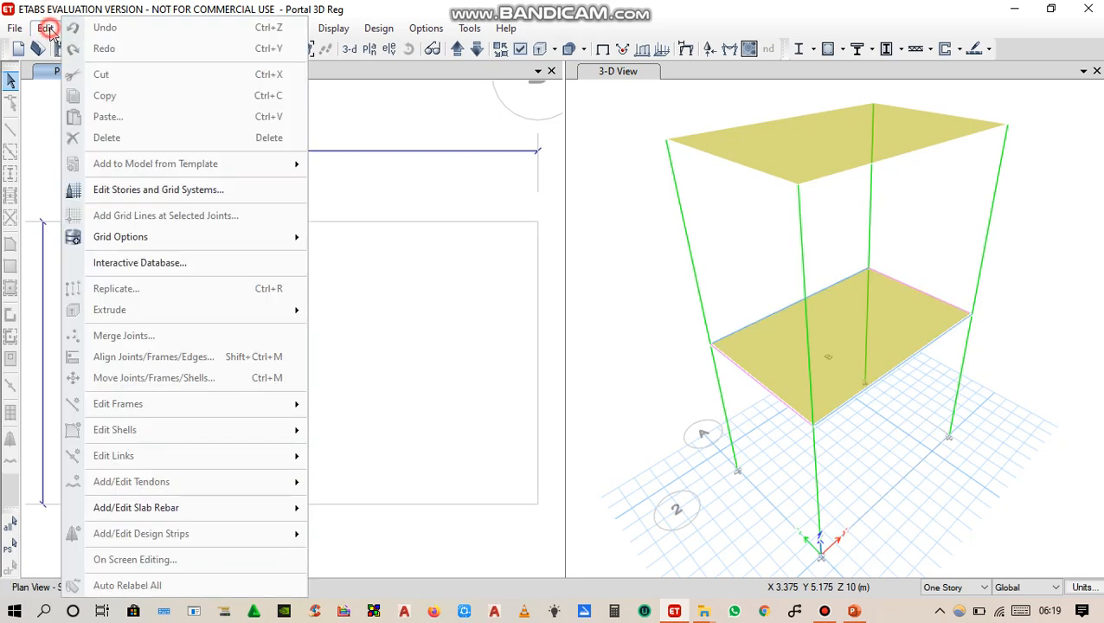
{"action": "left_click", "coordinate": [182, 194]}
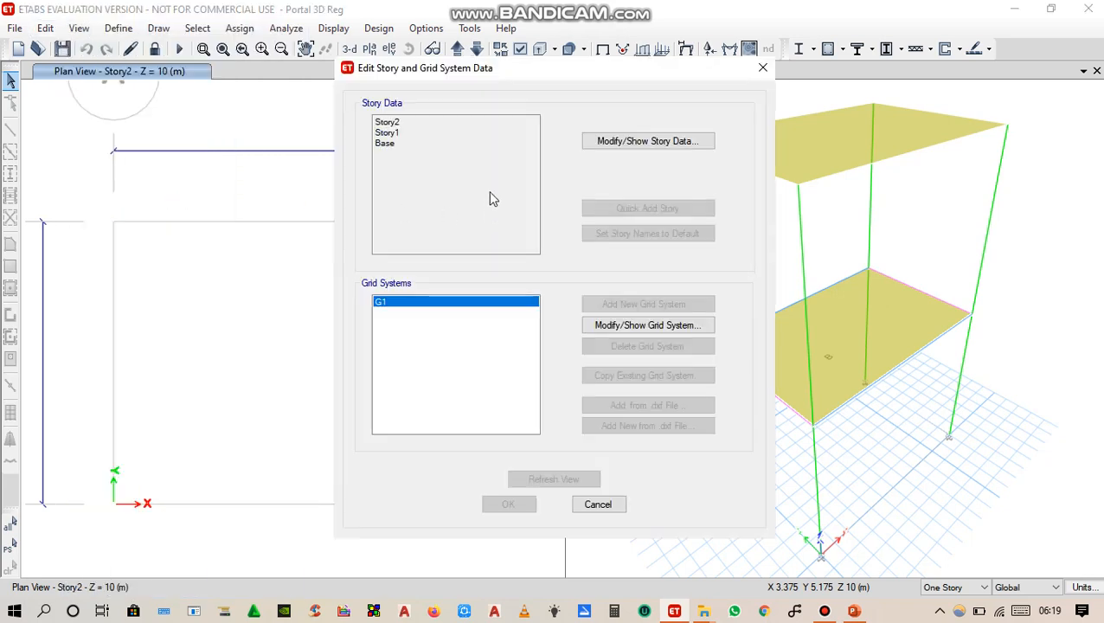
{"action": "left_click", "coordinate": [763, 68]}
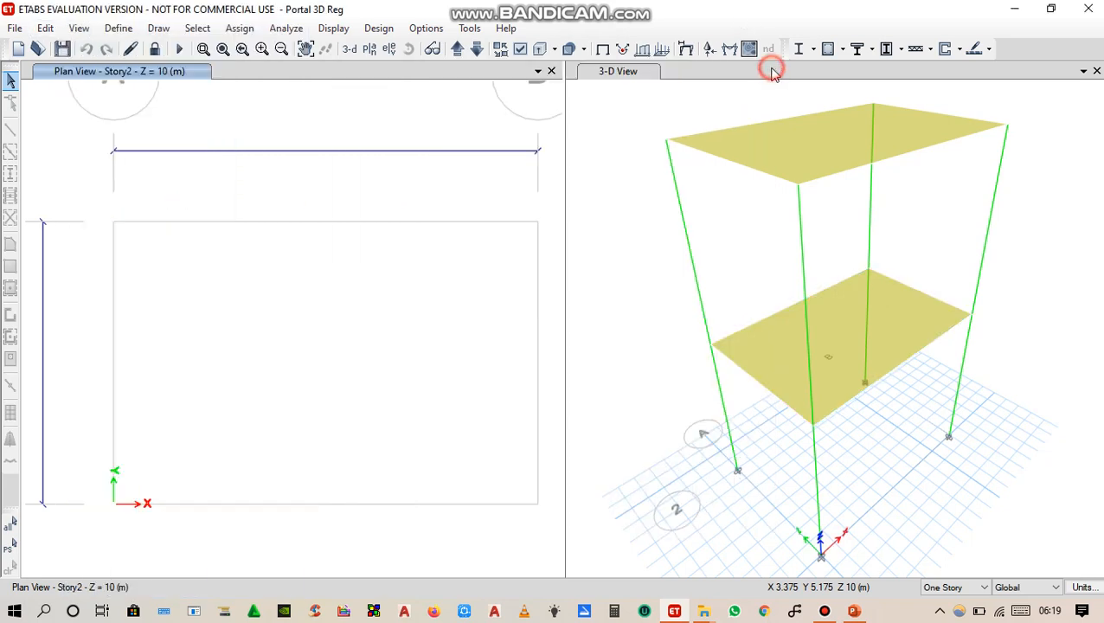
- Save the model as Modifikasi Portal 3D Reg.EDB, replacing the existing file
{"action": "left_click", "coordinate": [14, 30]}
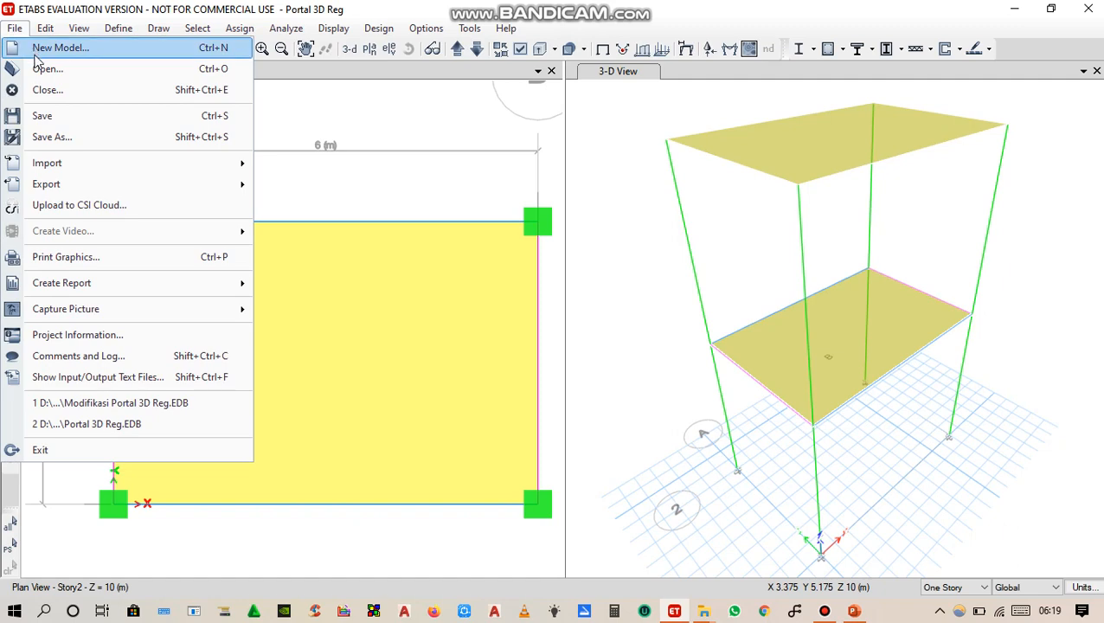
{"action": "left_click", "coordinate": [80, 137]}
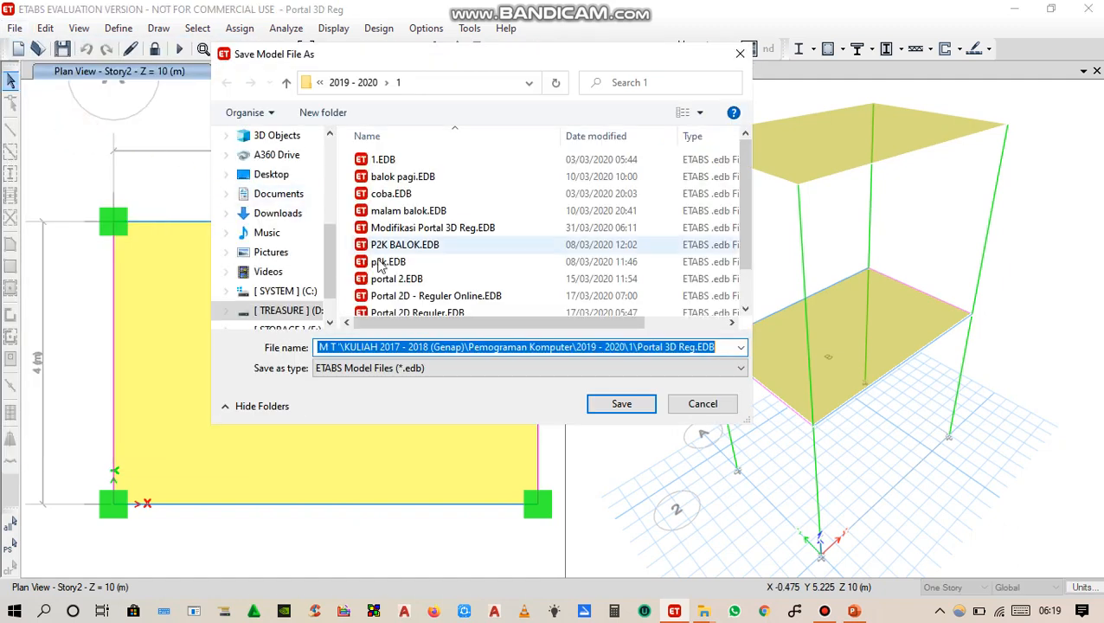
{"action": "left_click", "coordinate": [426, 228]}
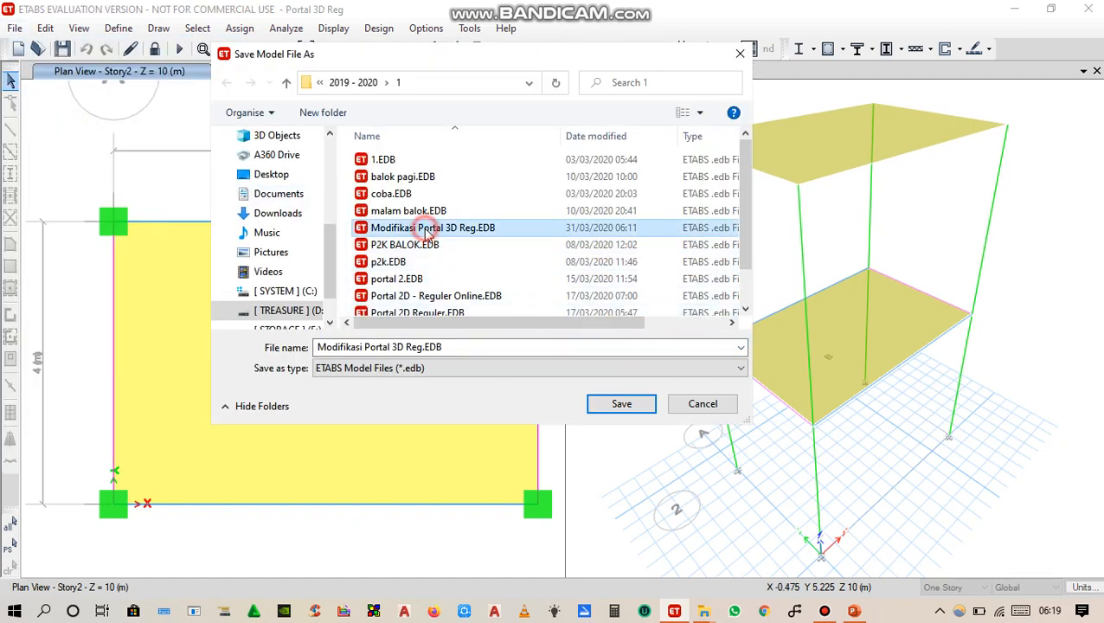
{"action": "left_click", "coordinate": [641, 406]}
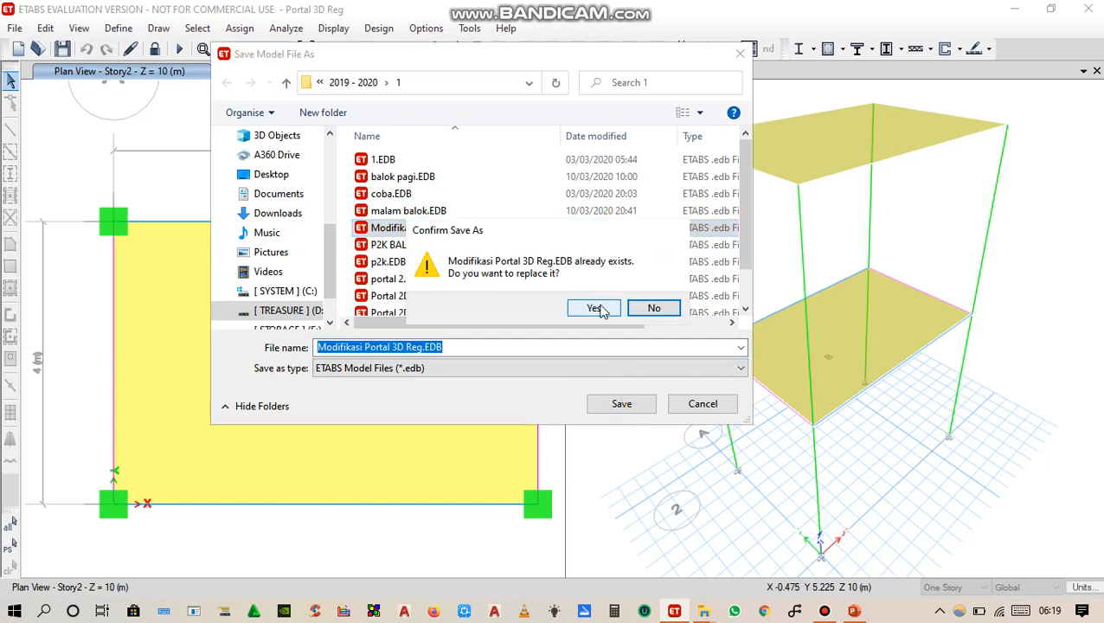
{"action": "left_click", "coordinate": [597, 308]}
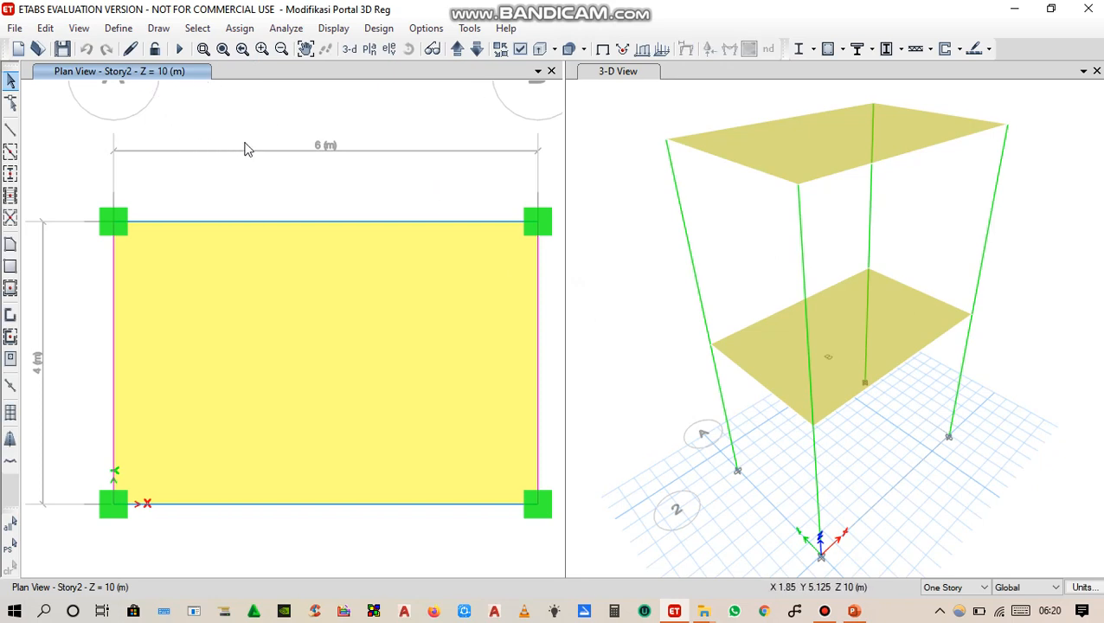
- Open the data of grid system G1 for modification
{"action": "left_click", "coordinate": [156, 50]}
{"action": "left_click", "coordinate": [156, 50]}
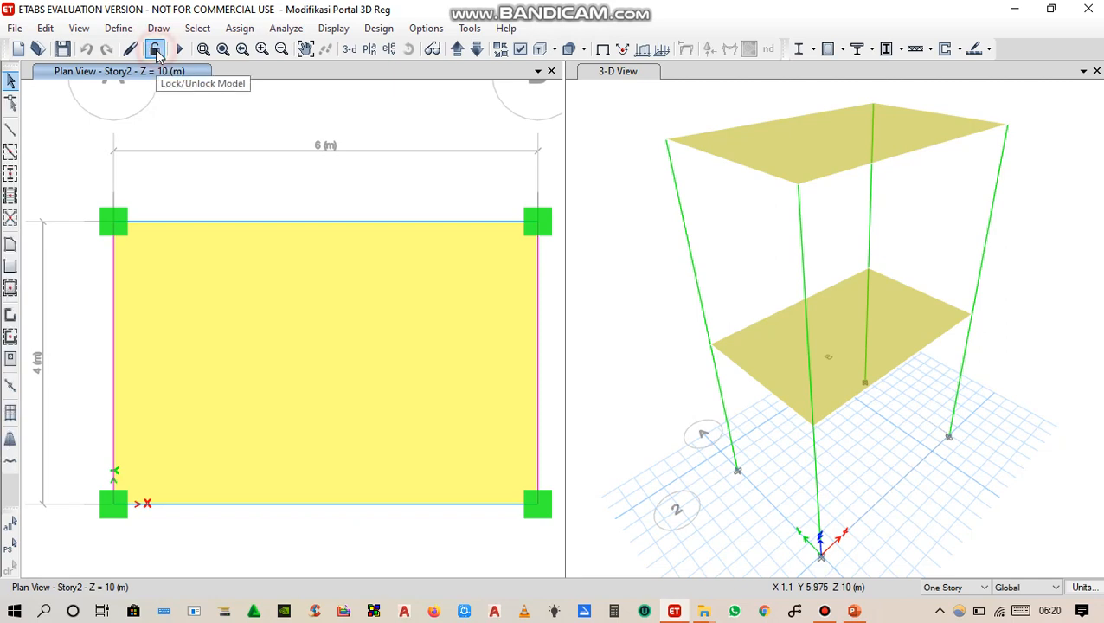
{"action": "right_click", "coordinate": [332, 130]}
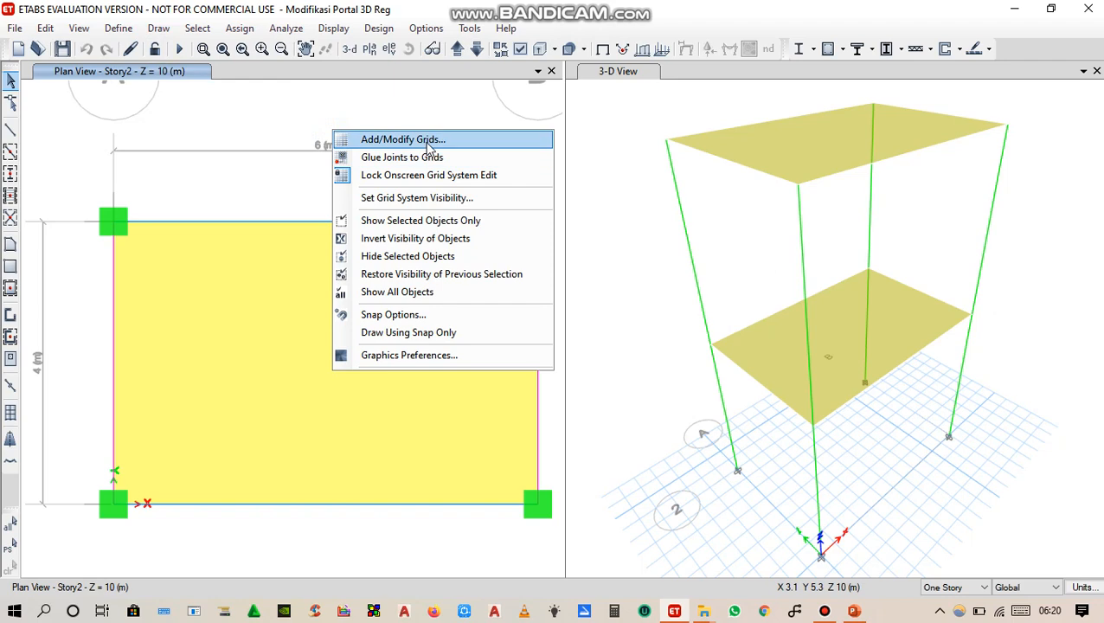
{"action": "left_click", "coordinate": [436, 141]}
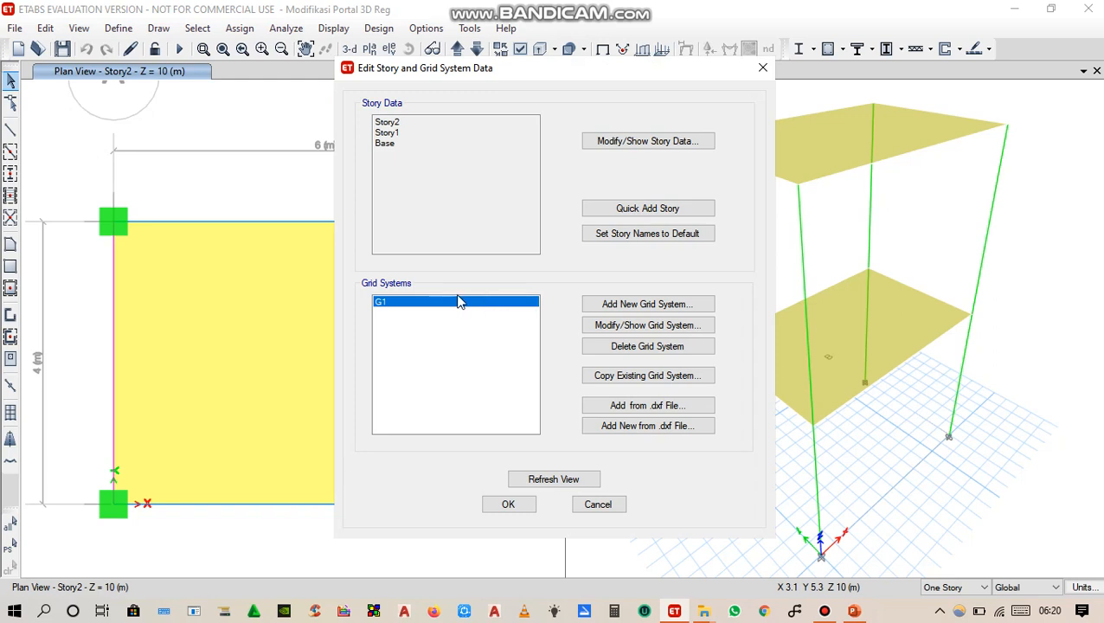
{"action": "left_click", "coordinate": [425, 300]}
{"action": "left_click", "coordinate": [649, 330]}
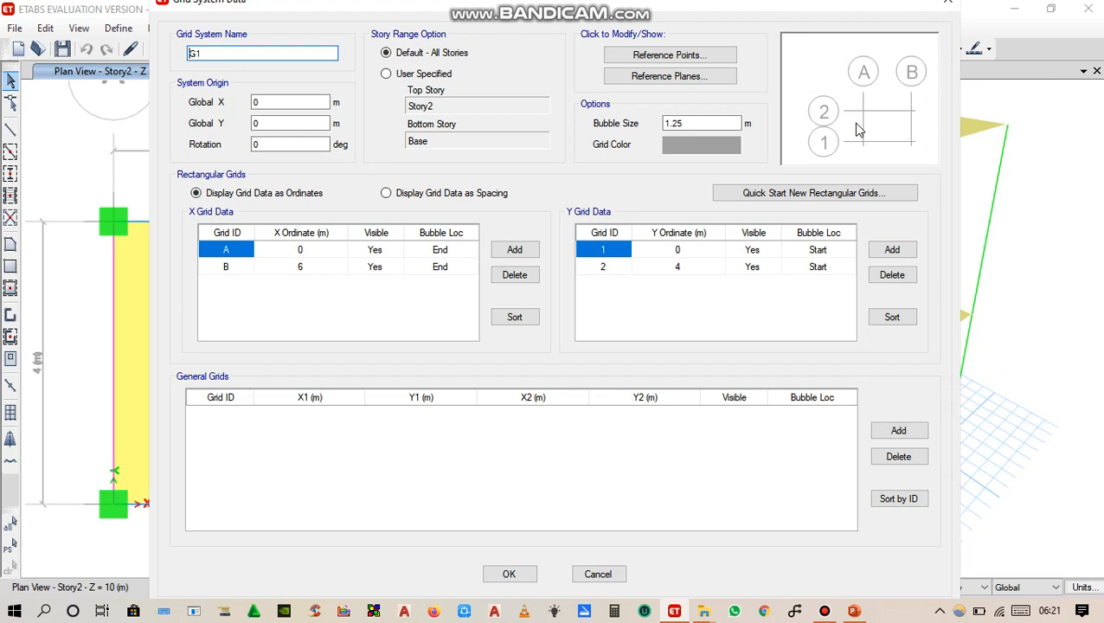
- Switch to PowerPoint to check the grid and story inputs on the Modifikasi Grid & Story slide, and return to ETABS
{"action": "left_click", "coordinate": [851, 612]}
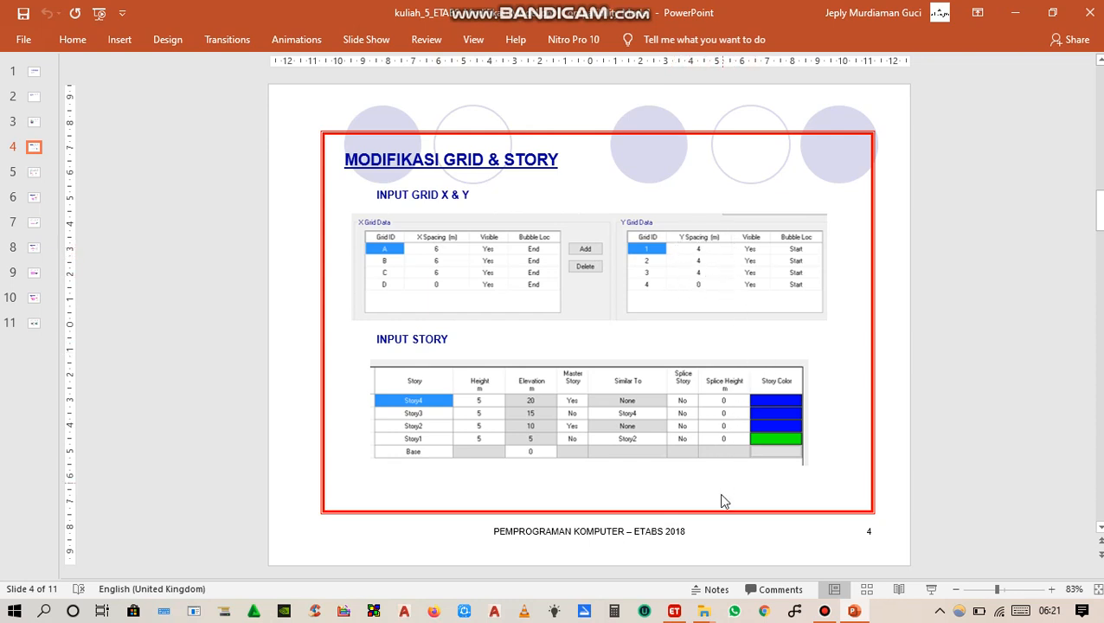
{"action": "mouse_move", "coordinate": [674, 611]}
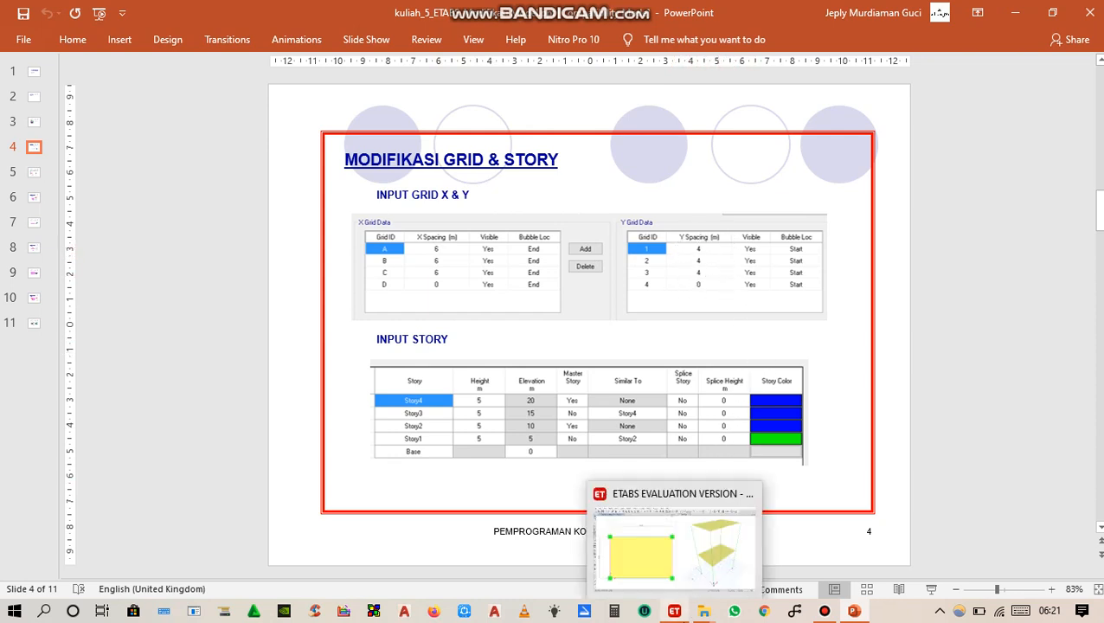
{"action": "left_click", "coordinate": [675, 612]}
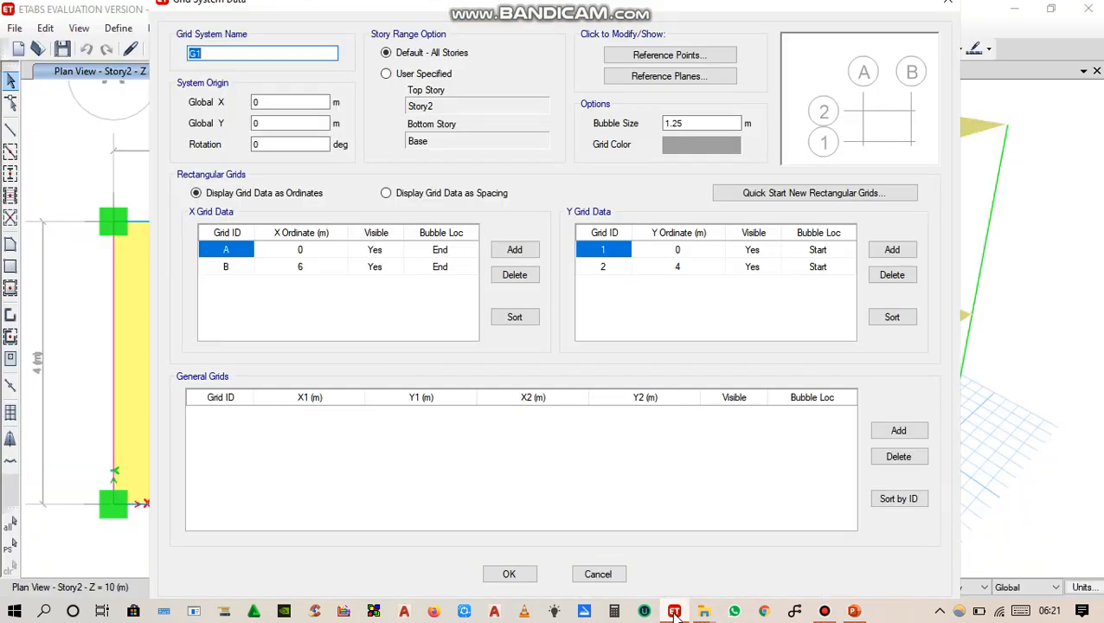
- Display the grid data as spacing, add X grids C and D, and set the X spacing of B and C to 6 m
{"action": "left_click", "coordinate": [429, 198]}
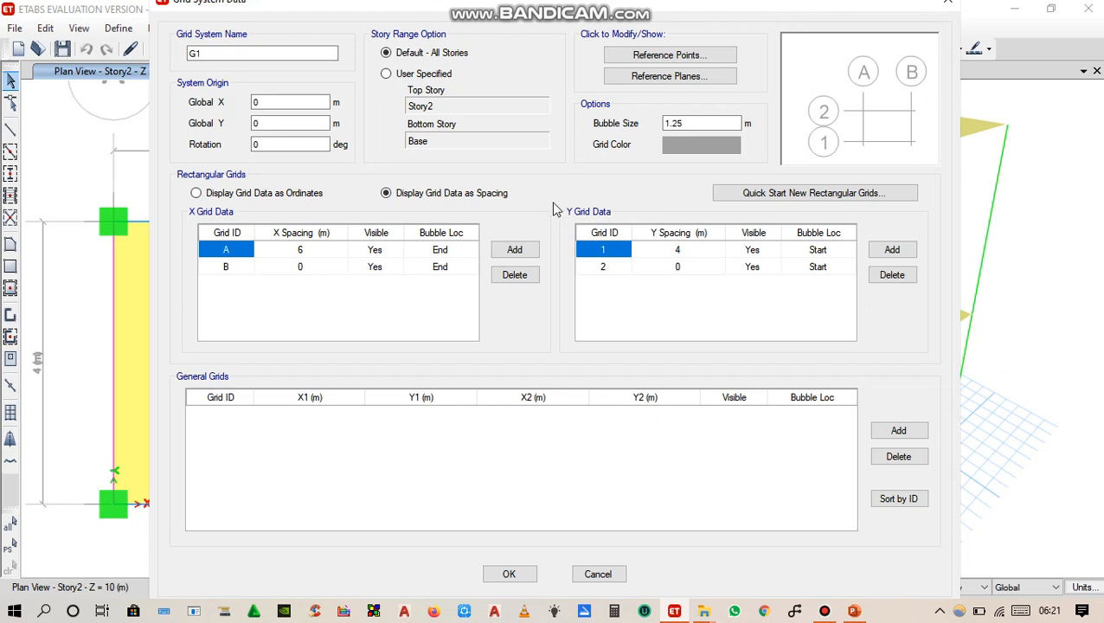
{"action": "left_click", "coordinate": [528, 250]}
{"action": "left_click", "coordinate": [528, 251]}
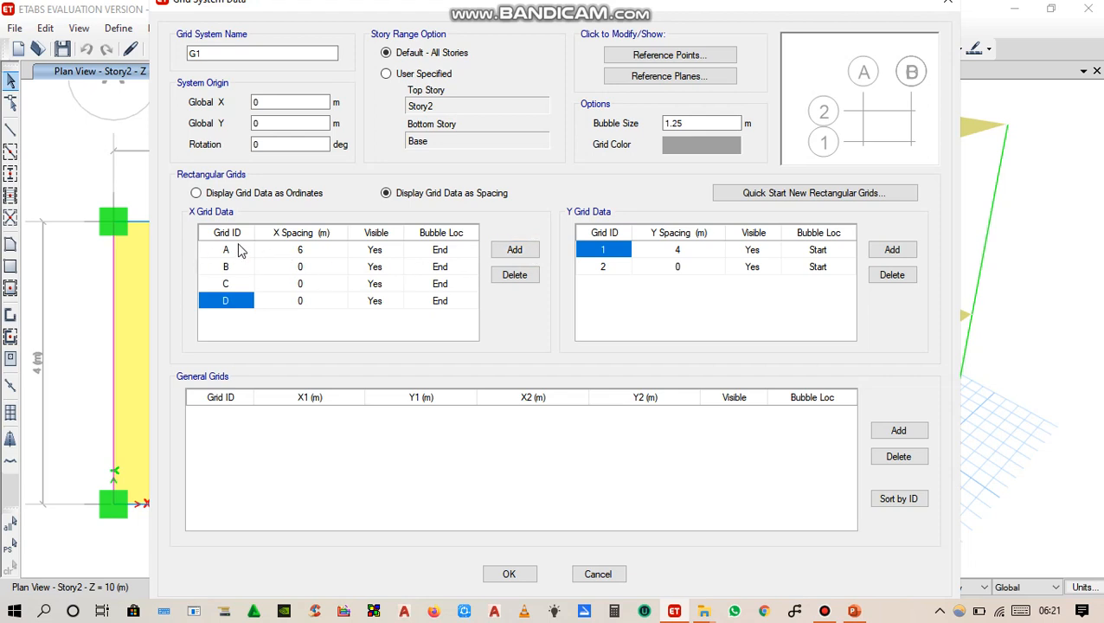
{"action": "left_click", "coordinate": [303, 268]}
{"action": "type", "text": "6"}
{"action": "left_click", "coordinate": [312, 286]}
{"action": "type", "text": "6"}
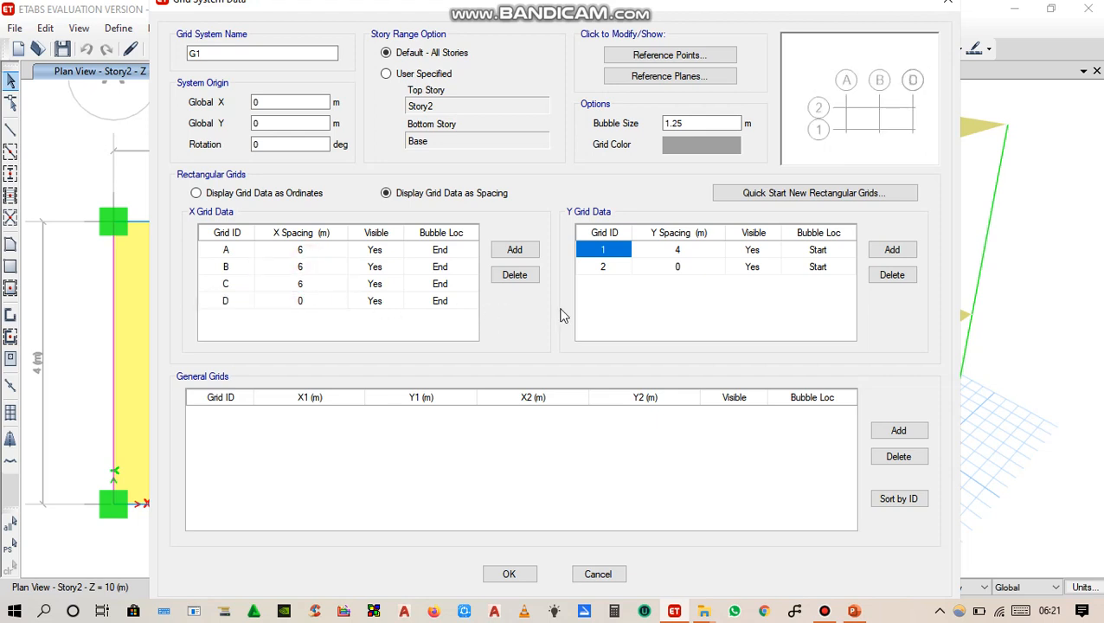
{"action": "left_click", "coordinate": [639, 312]}
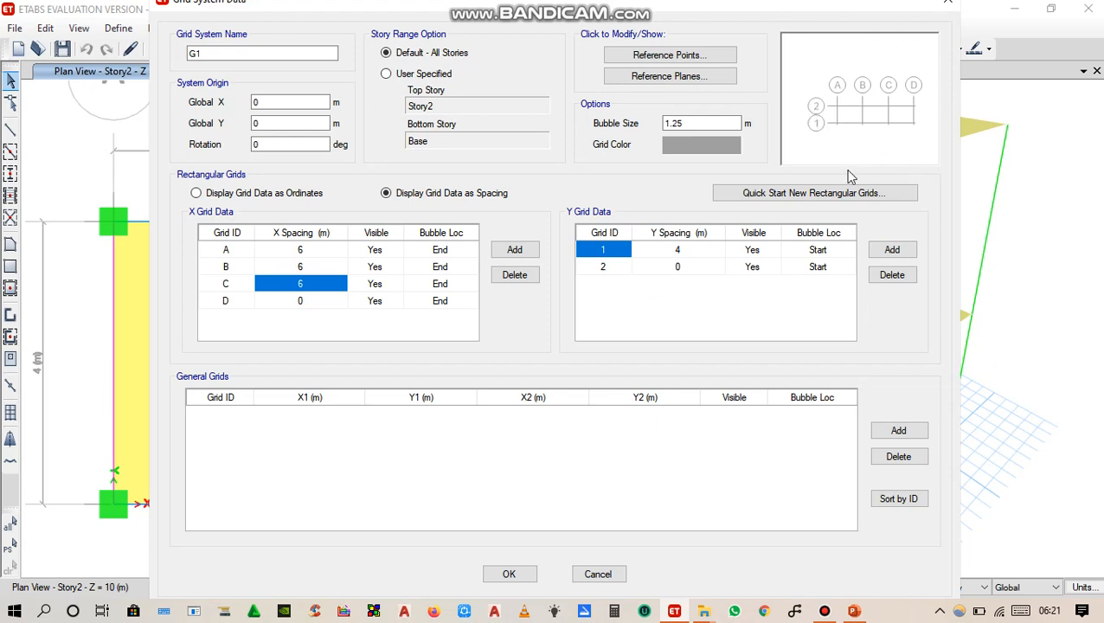
- Add Y grids 3 and 4, set the Y spacing of grids 2 and 3 to 4 m, and accept the grid data
{"action": "left_click", "coordinate": [900, 251]}
{"action": "left_click", "coordinate": [900, 251]}
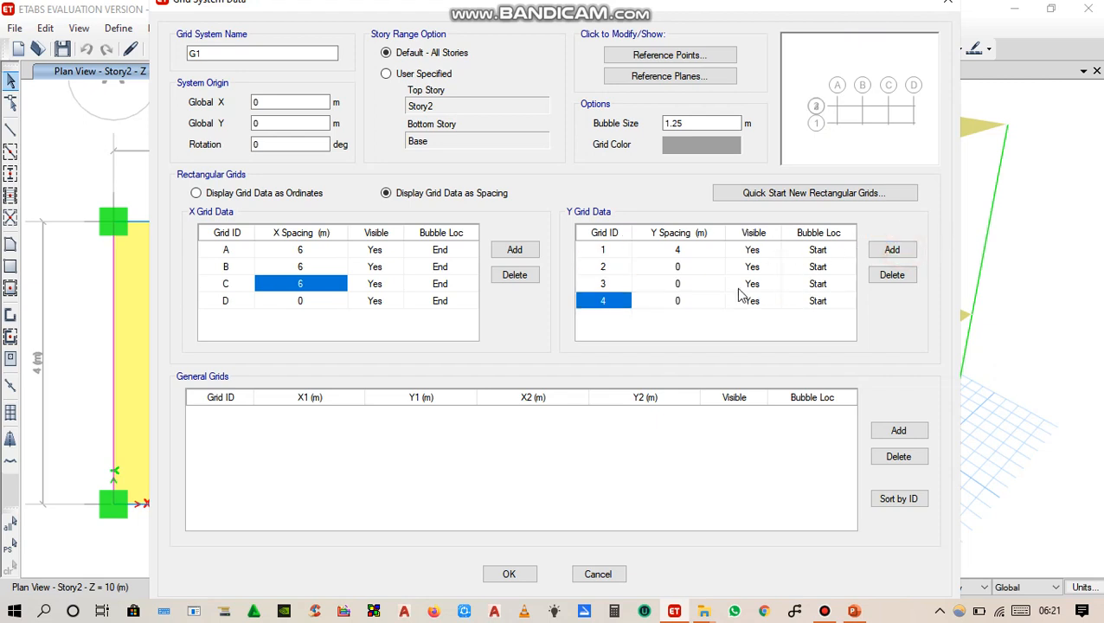
{"action": "left_click", "coordinate": [680, 268]}
{"action": "type", "text": "4"}
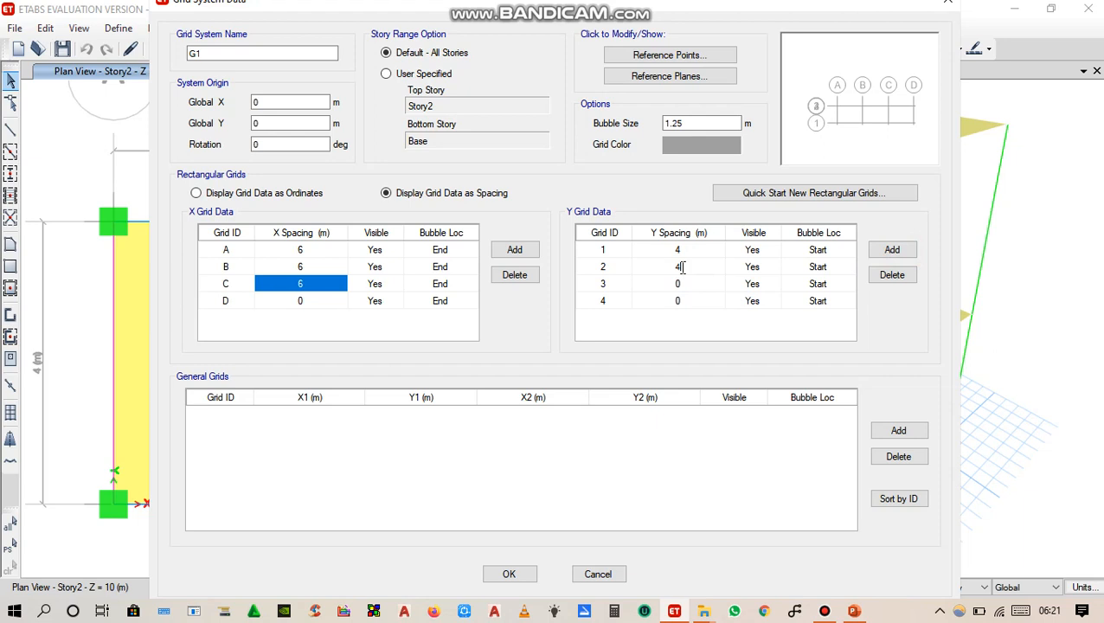
{"action": "left_click", "coordinate": [680, 285]}
{"action": "type", "text": "4"}
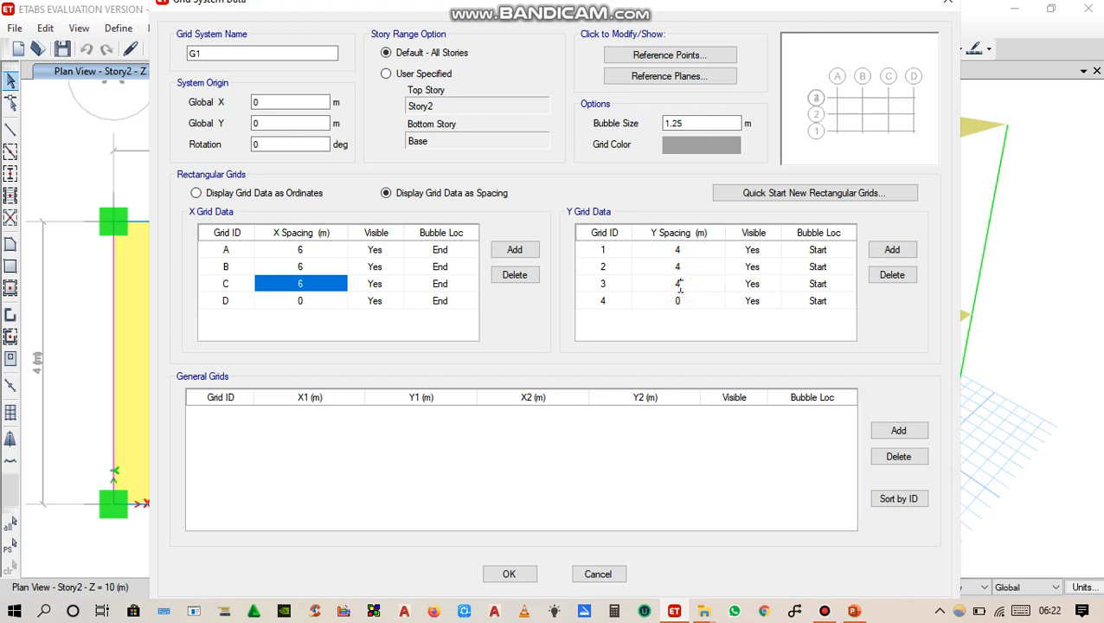
{"action": "left_click", "coordinate": [440, 324]}
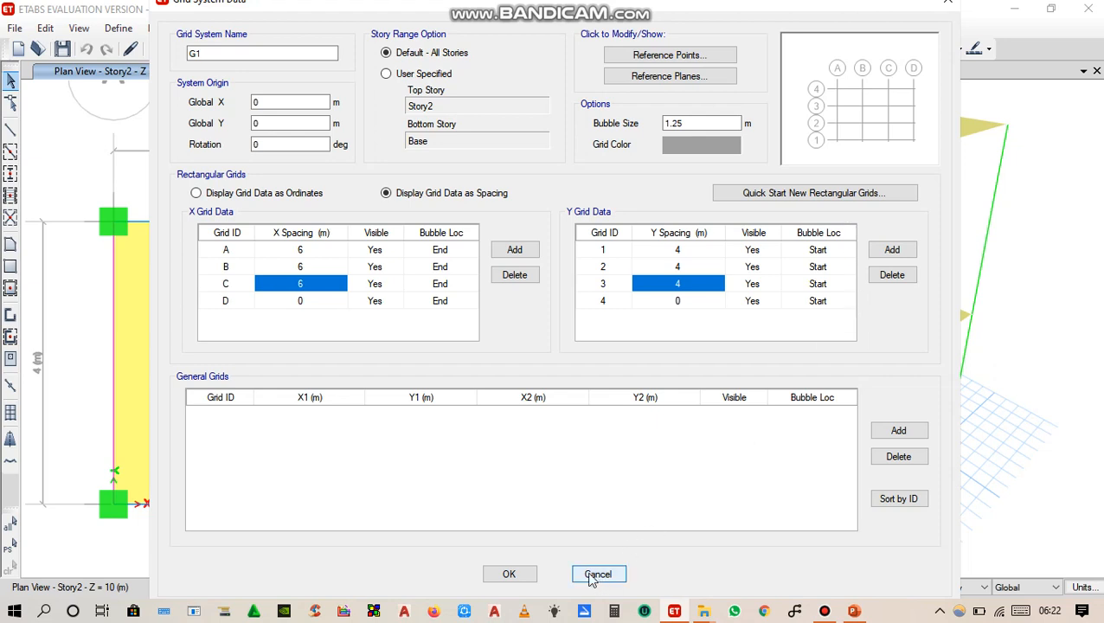
{"action": "left_click", "coordinate": [533, 577]}
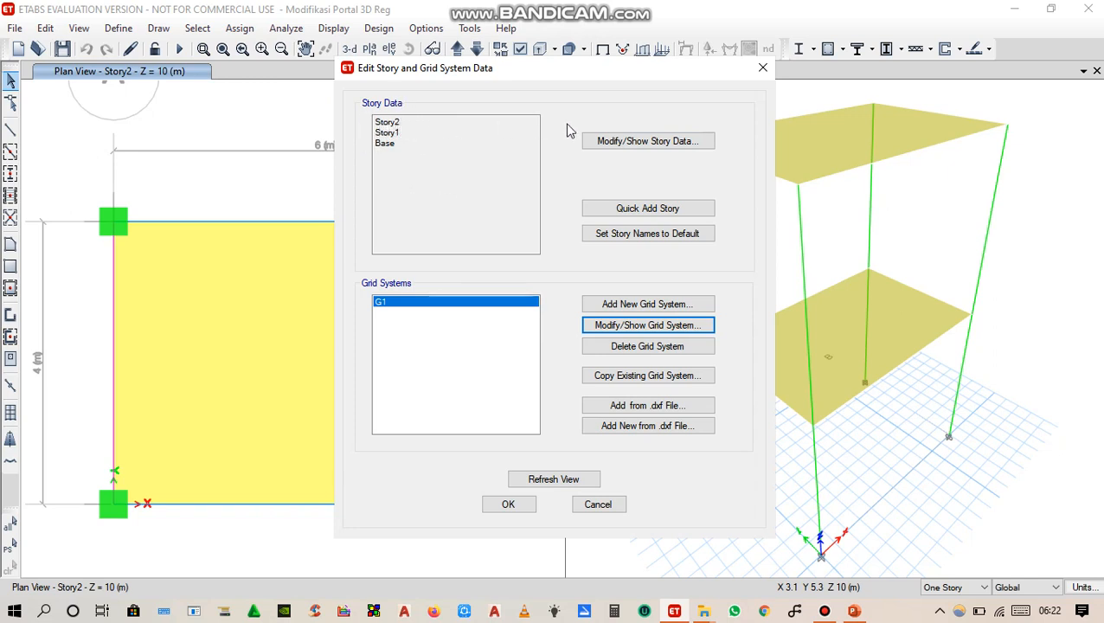
- Open the story data and start adding 2 stories above Story2 while keeping the existing story heights
{"action": "left_click", "coordinate": [625, 141]}
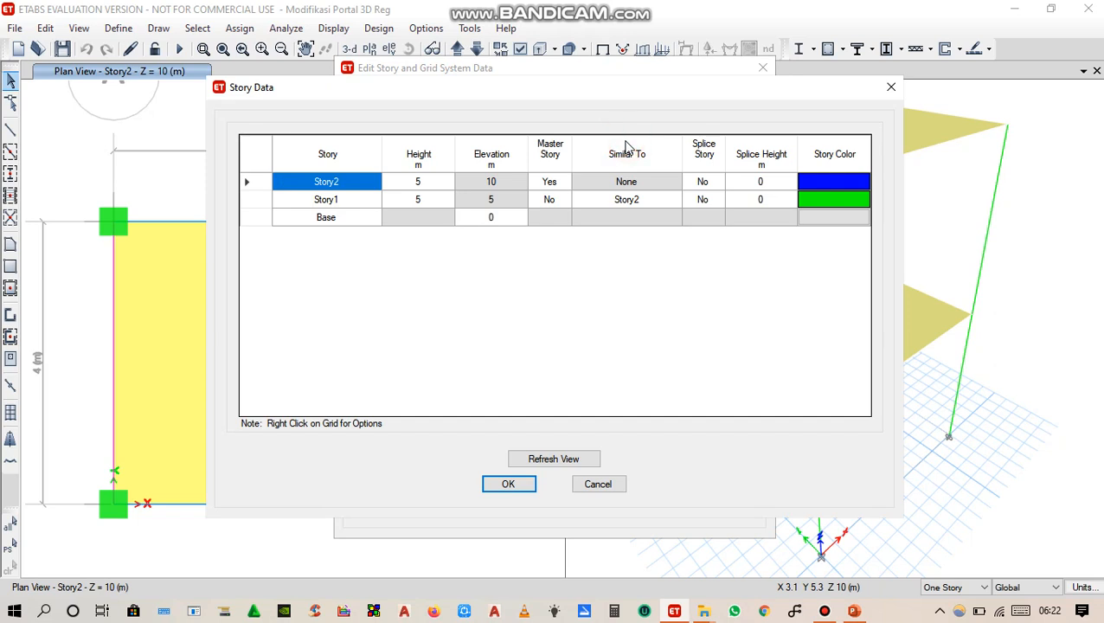
{"action": "right_click", "coordinate": [502, 290]}
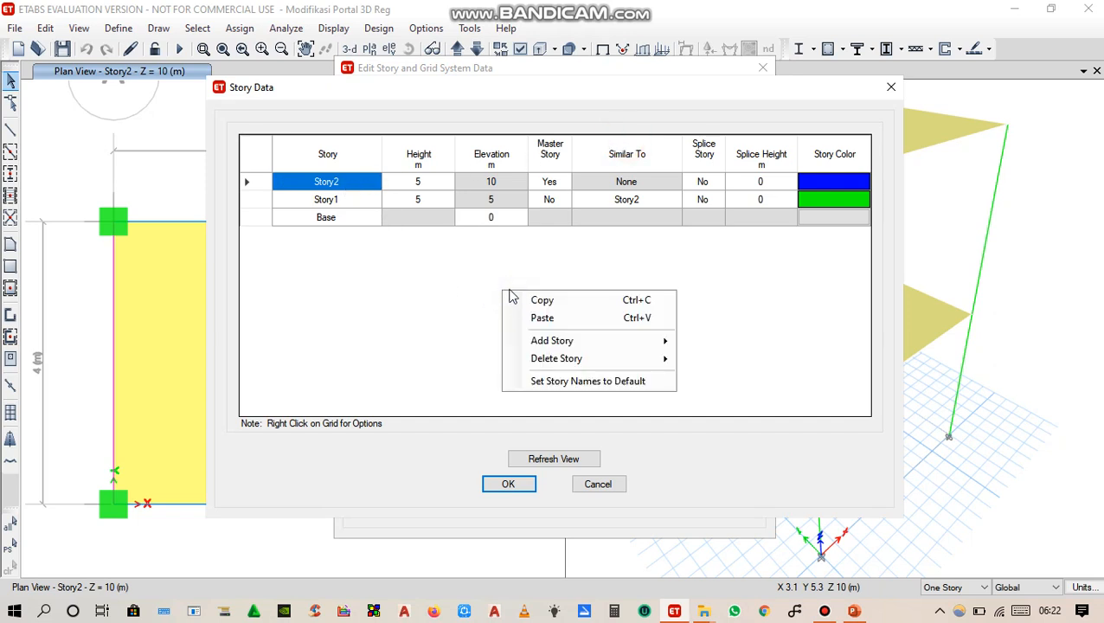
{"action": "mouse_move", "coordinate": [657, 346]}
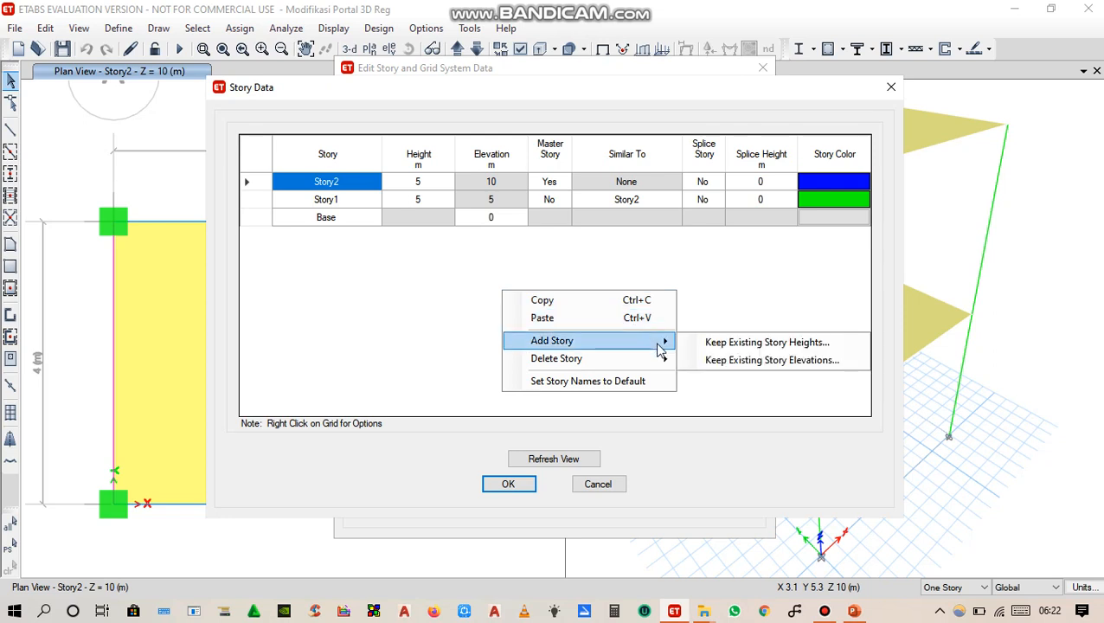
{"action": "left_click", "coordinate": [721, 344]}
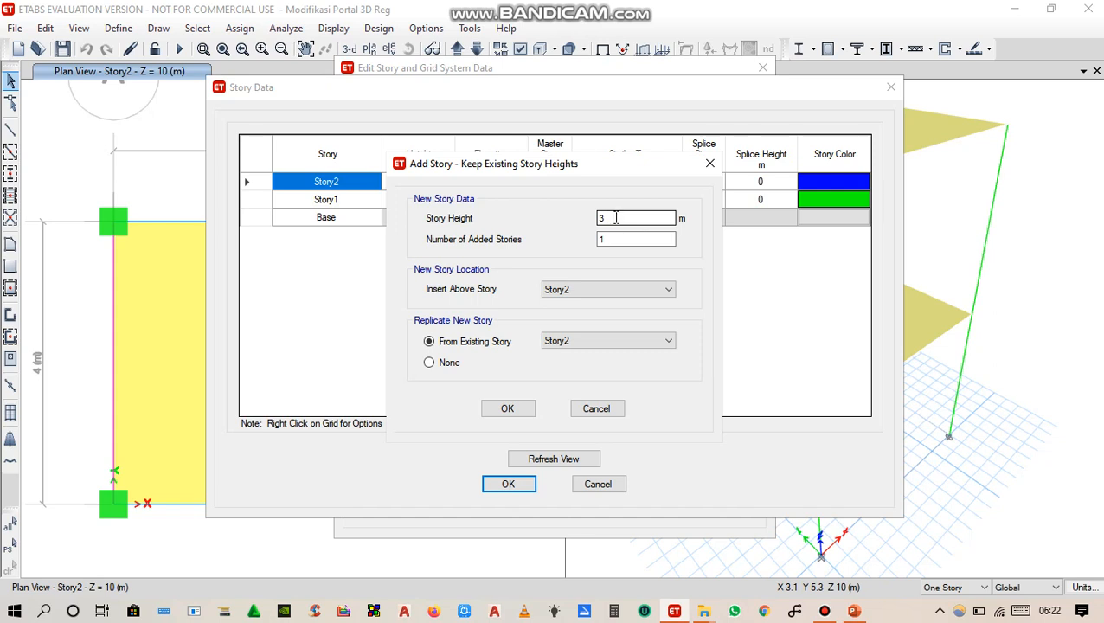
{"action": "left_click_drag", "start_coordinate": [576, 169], "coordinate": [635, 127]}
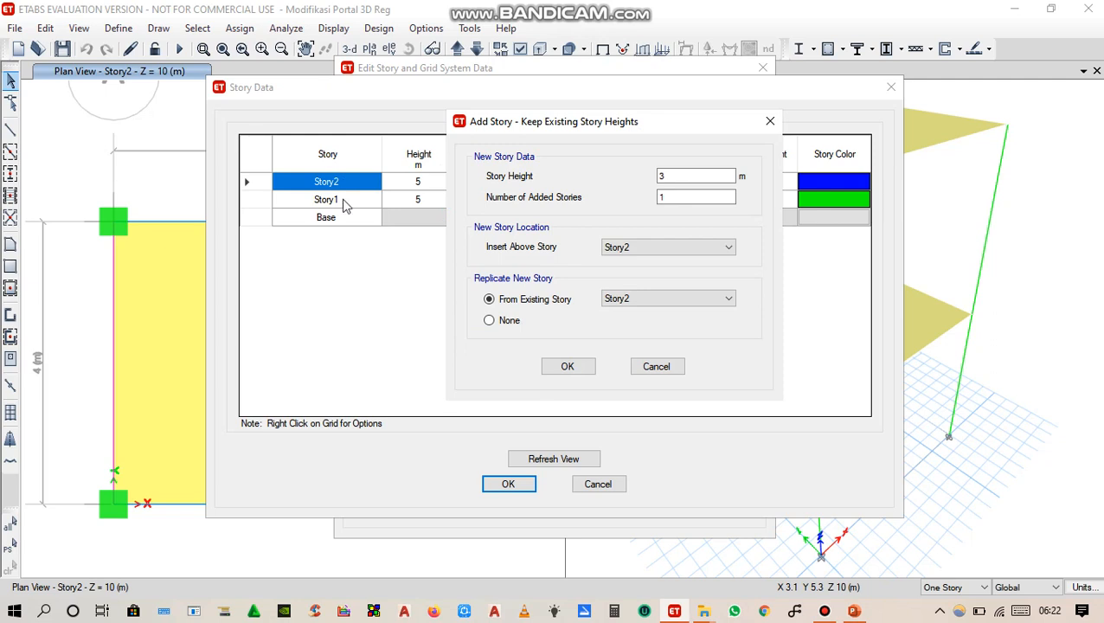
{"action": "left_click", "coordinate": [681, 194]}
{"action": "double_click", "coordinate": [681, 194]}
{"action": "type", "text": "2"}
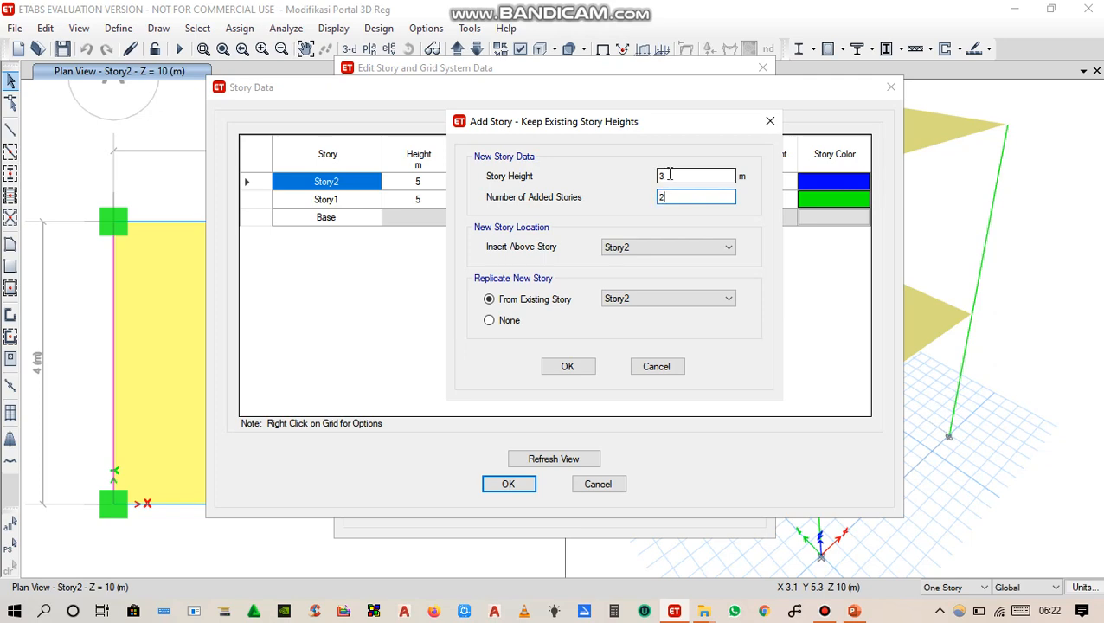
- Check the story inputs on the PowerPoint slide, return to ETABS, and add the stories at 5 m height without replication, accepting all story and grid data
{"action": "left_click", "coordinate": [854, 611]}
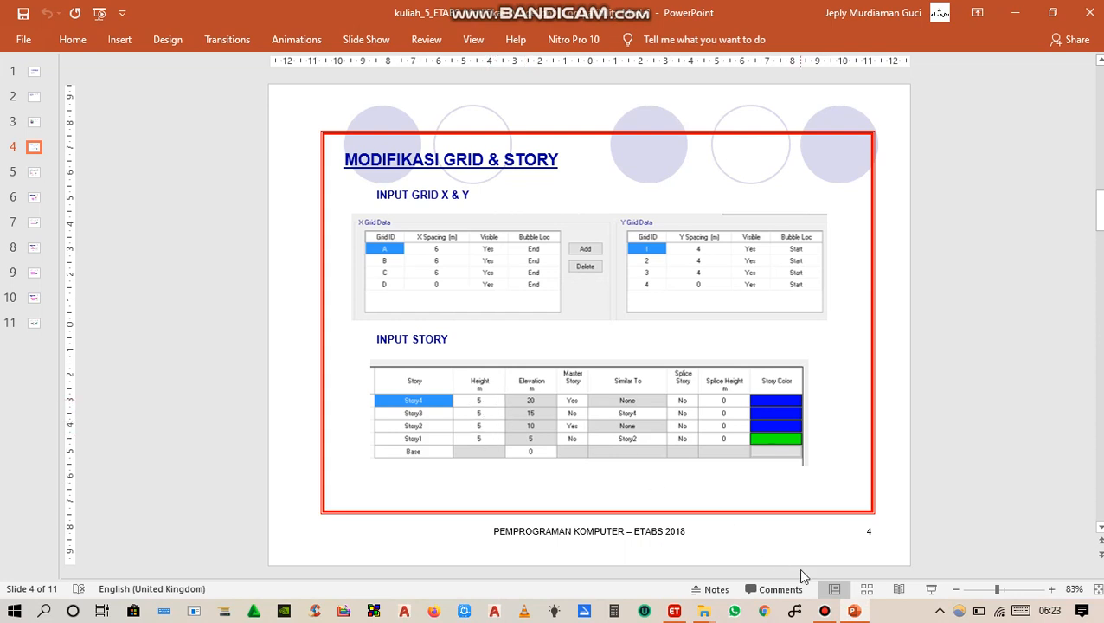
{"action": "left_click", "coordinate": [854, 611]}
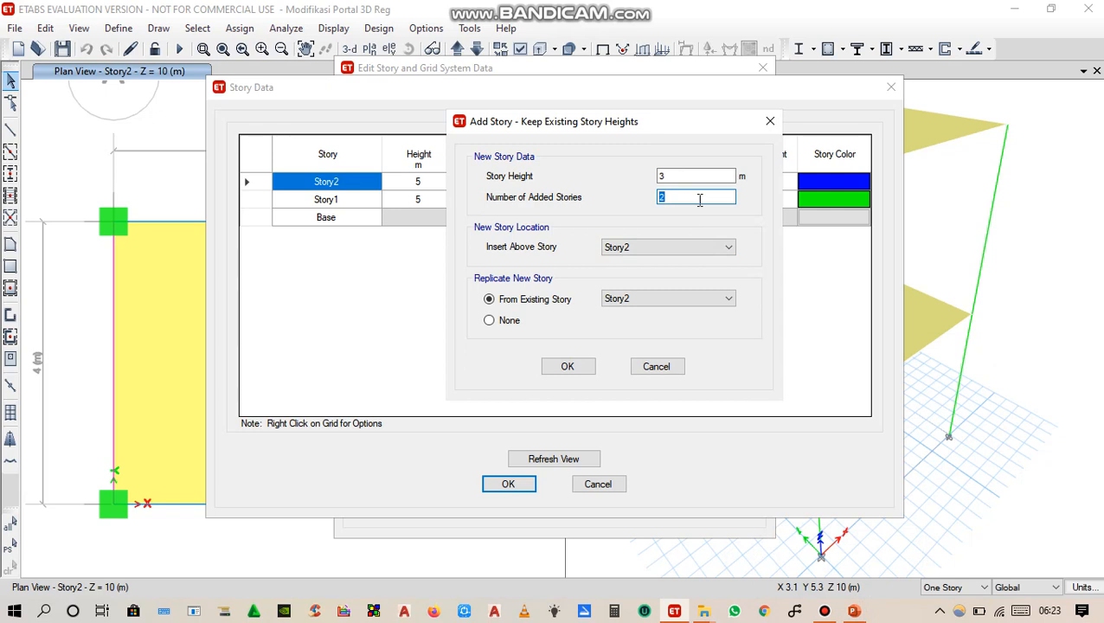
{"action": "double_click", "coordinate": [676, 174]}
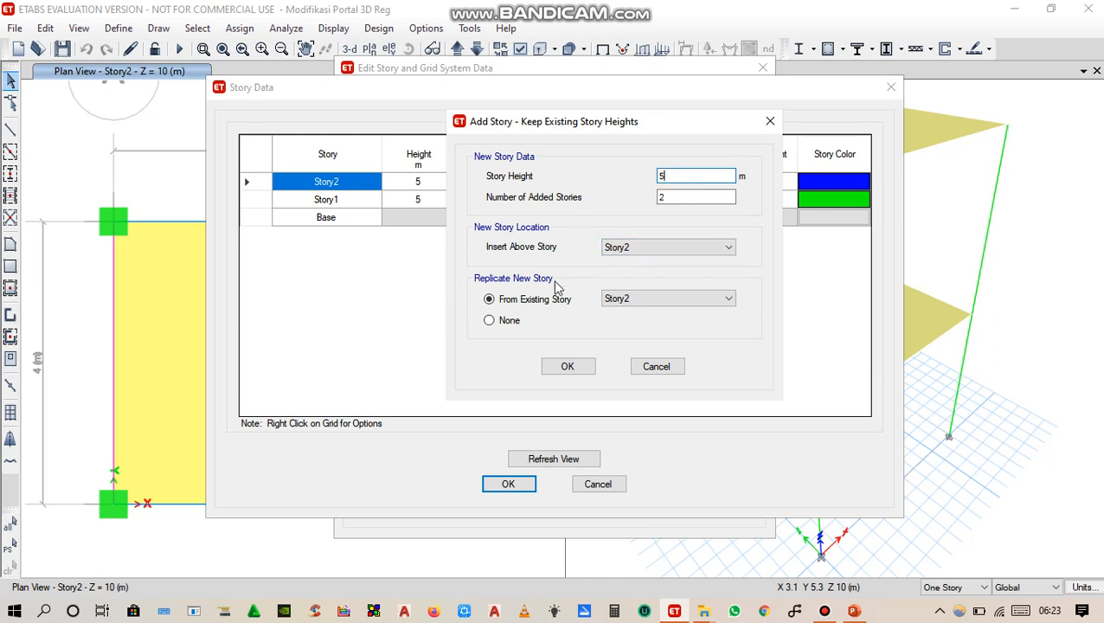
{"action": "left_click", "coordinate": [499, 322]}
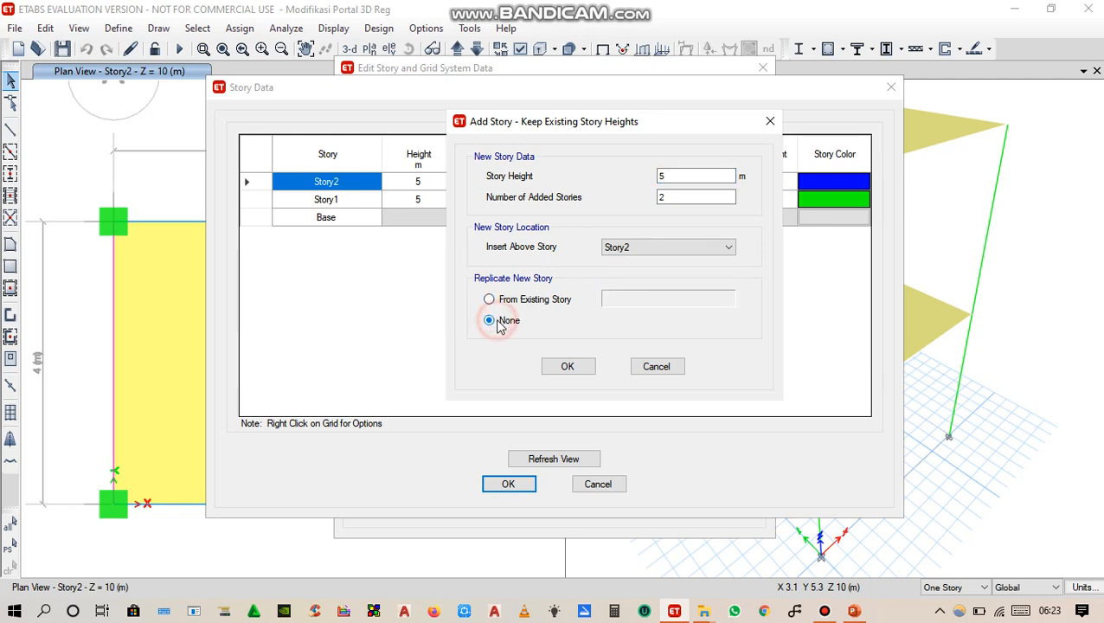
{"action": "left_click", "coordinate": [591, 370]}
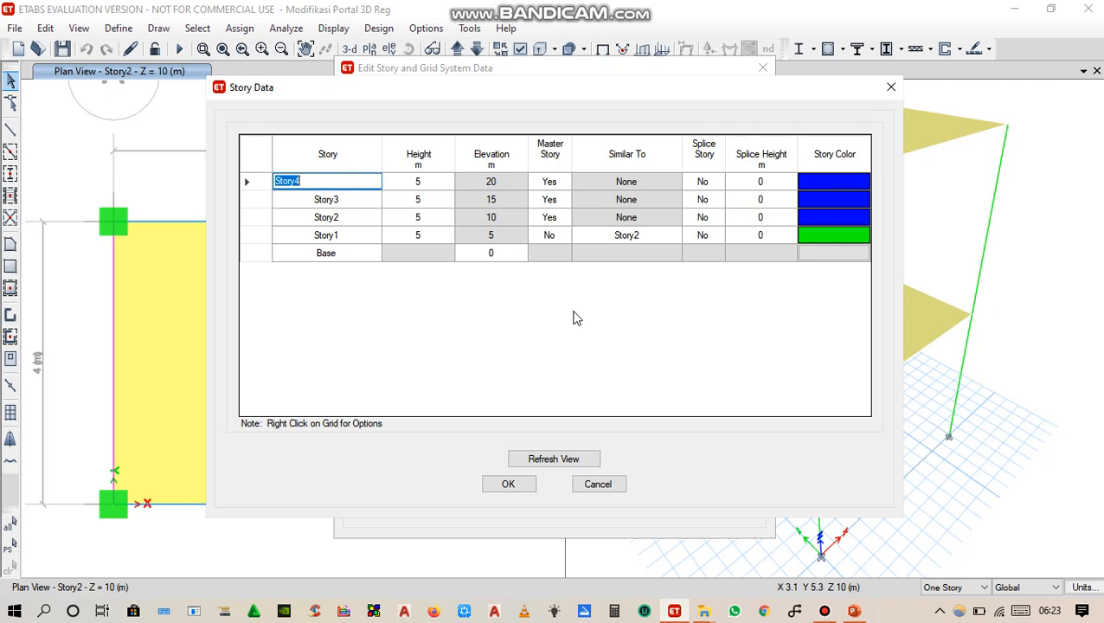
{"action": "left_click", "coordinate": [508, 486]}
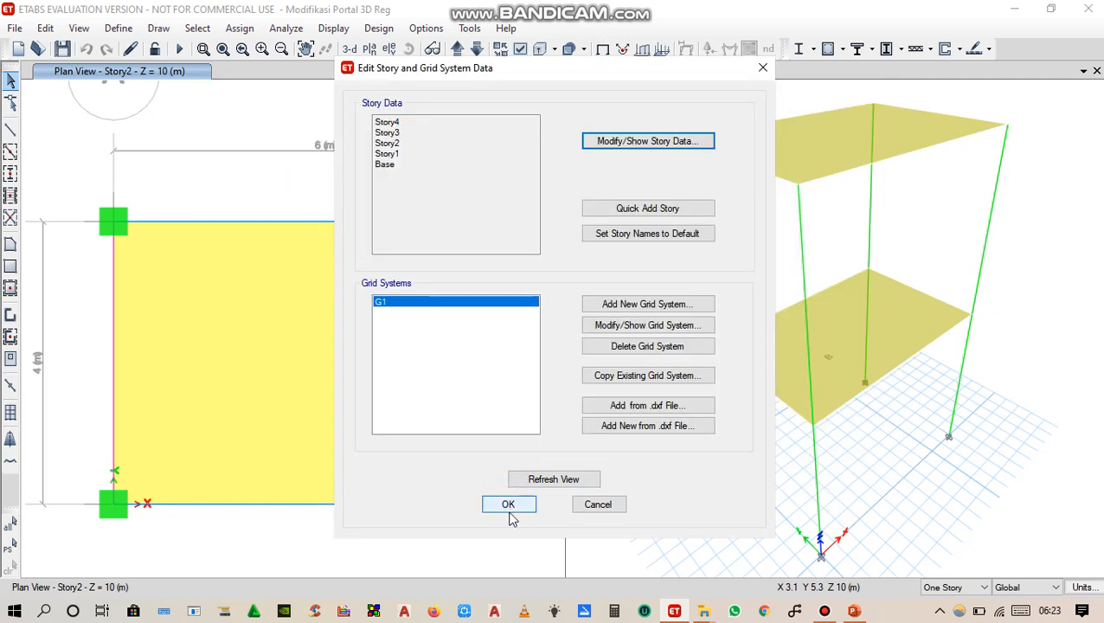
{"action": "left_click", "coordinate": [507, 506]}
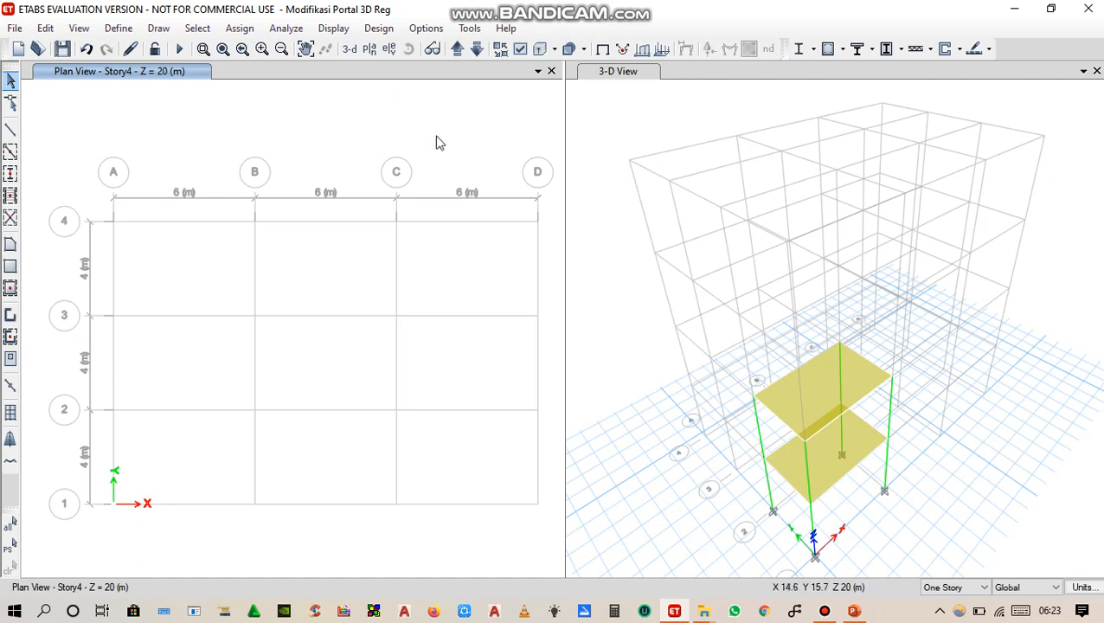
- Try to save the modified portal model and move the message dialog clear of the grid
{"action": "left_click", "coordinate": [367, 109]}
{"action": "key", "text": "ctrl+s"}
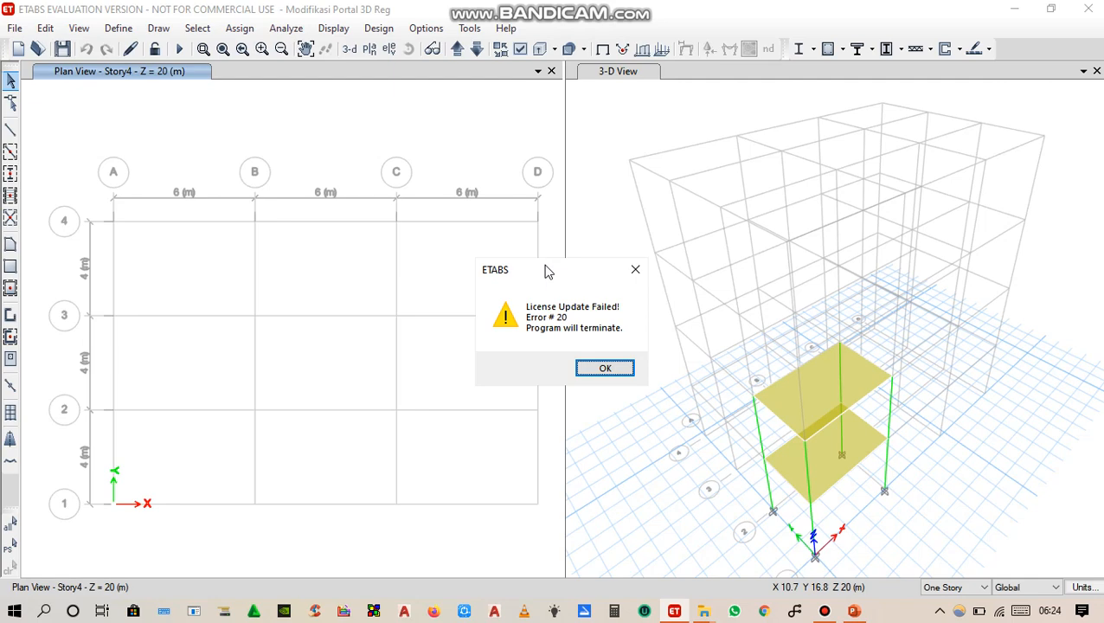
{"action": "left_click_drag", "start_coordinate": [543, 269], "coordinate": [361, 122]}
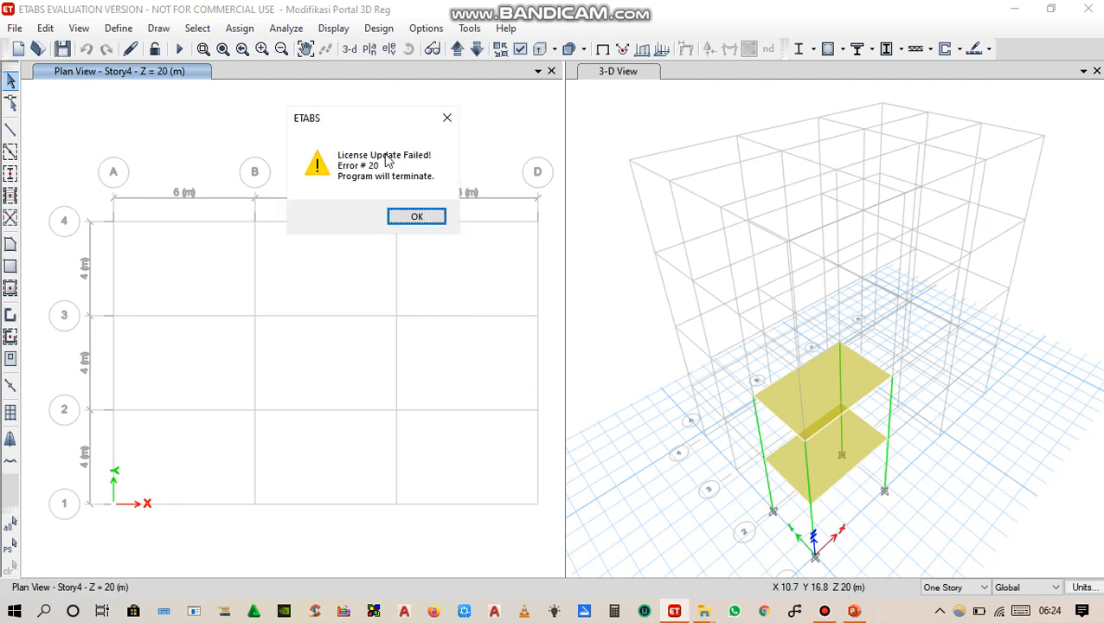